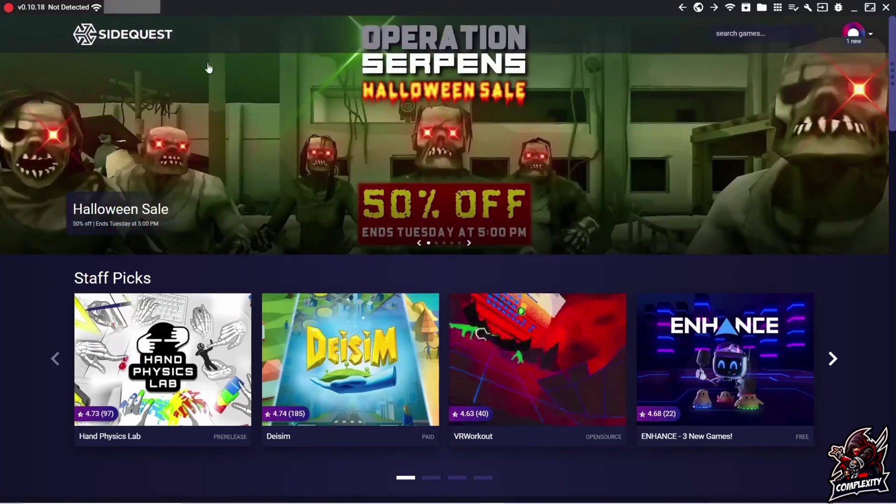
- Minimize SideQuest, open the Oculus Developer Dashboard search result, and start a new organization
left_click(852, 8)
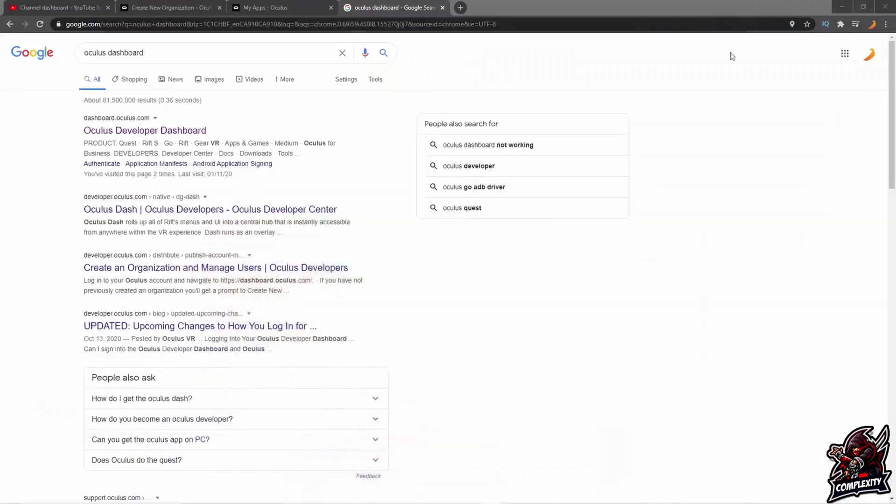
left_click(129, 137)
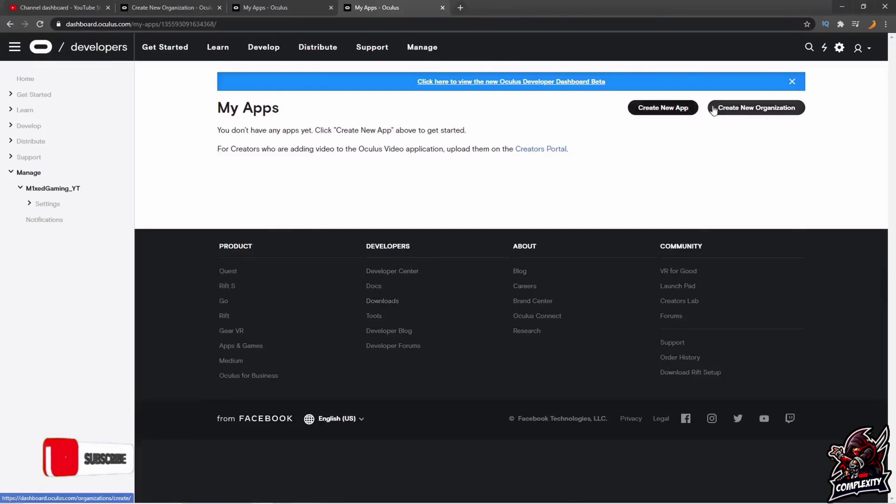
left_click(738, 110)
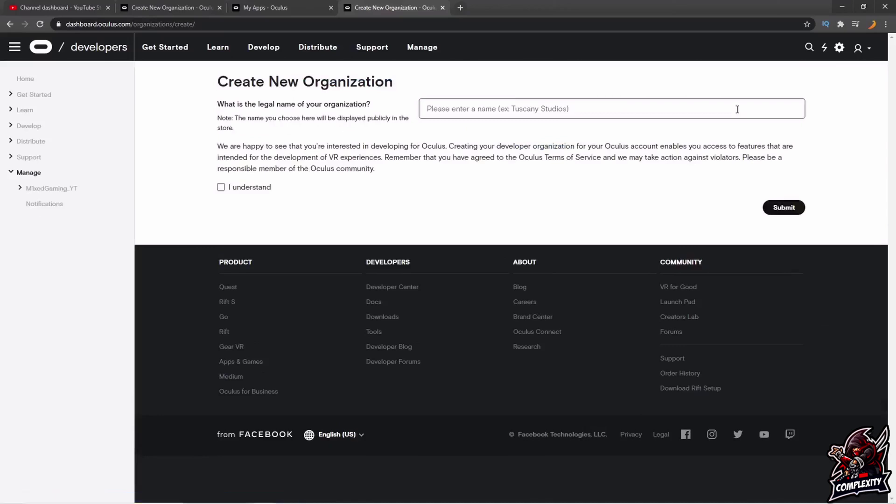
- Enter 'Test account' as the organization name and tick the I understand terms checkbox
left_click(470, 109)
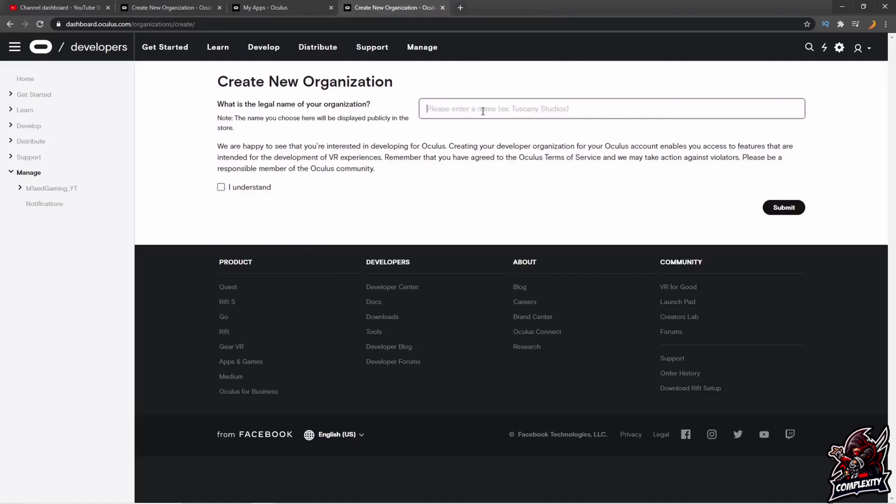
type("Test account")
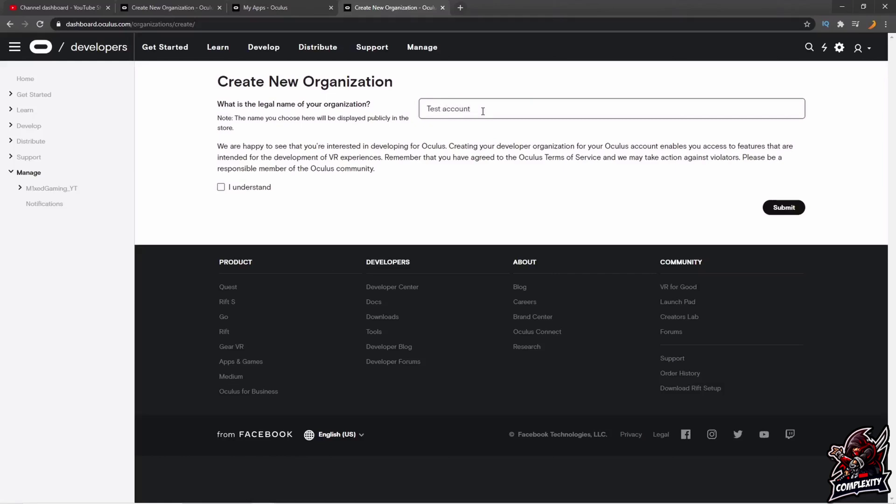
left_click(222, 189)
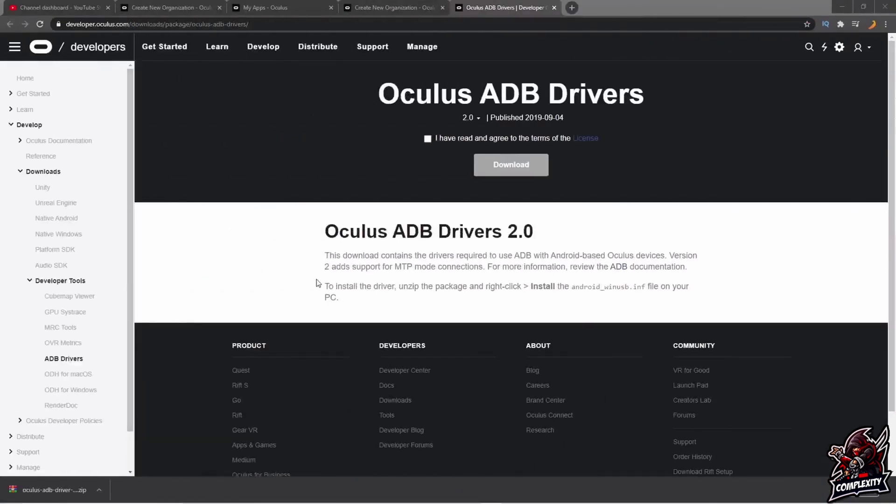
- Agree to the licence and download the Oculus ADB Drivers 2.0 package
left_click(428, 140)
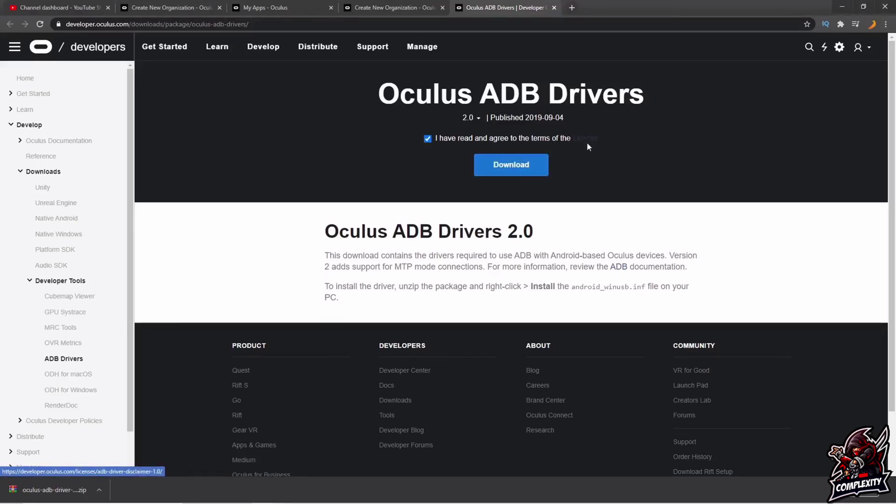
left_click(509, 166)
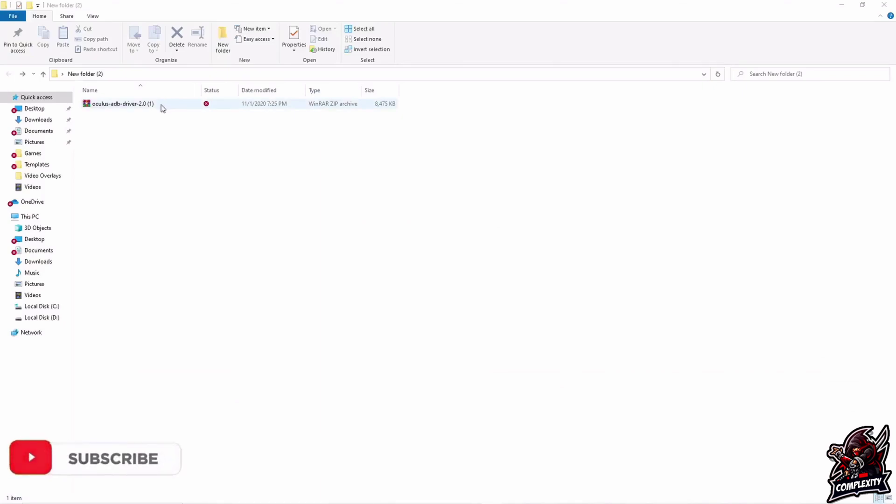
- Extract the downloaded ADB driver zip into the current folder
left_click(121, 106)
right_click(121, 105)
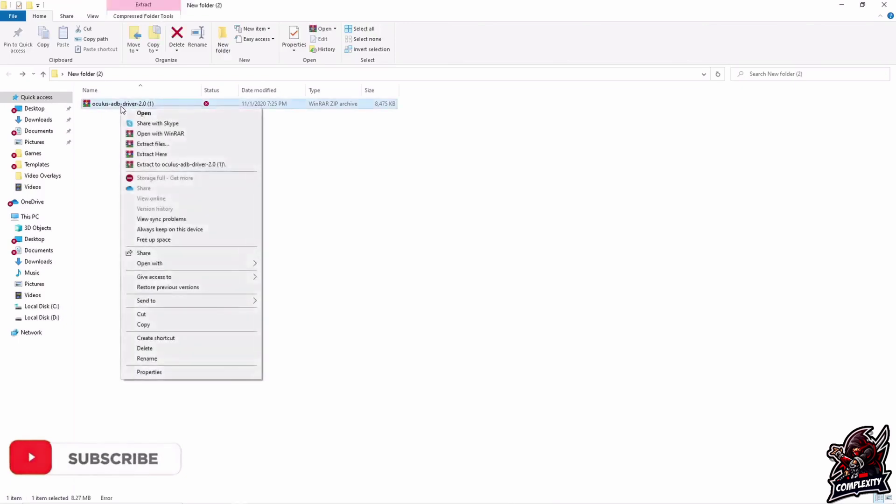
left_click(160, 152)
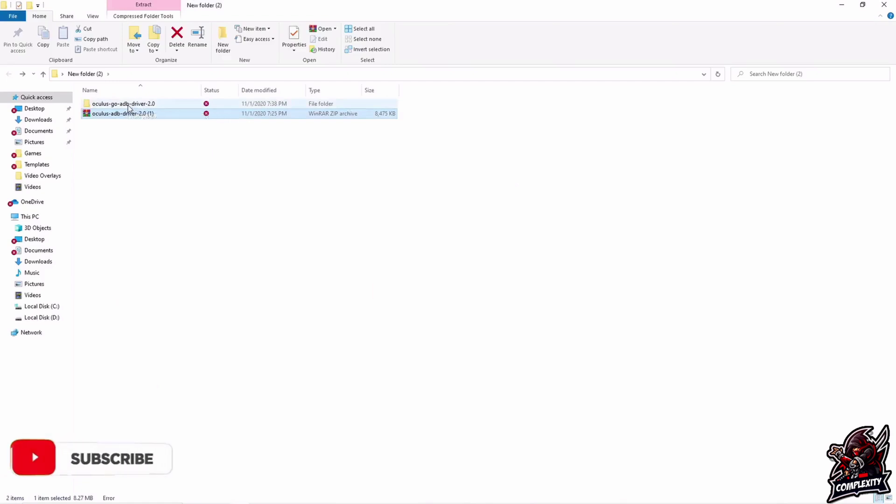
- Install android_winusb from the oculus-go-adb-driver-2.0 usb_driver folder
double_click(128, 105)
double_click(128, 105)
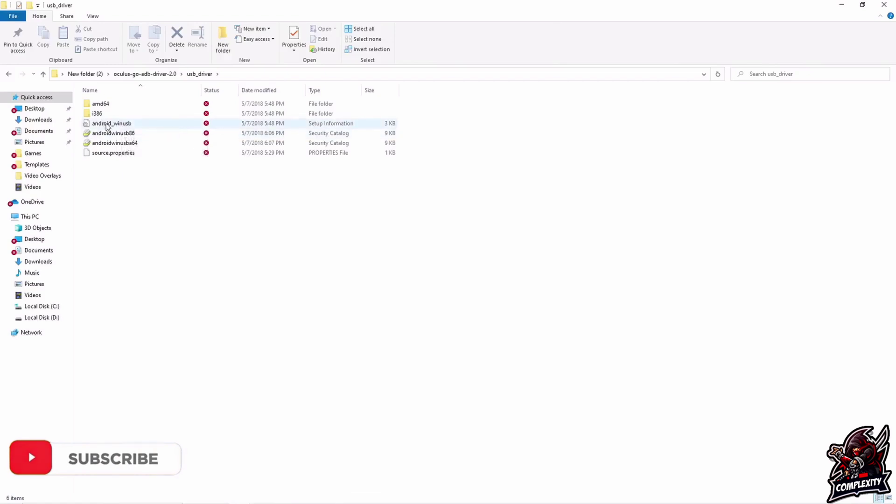
right_click(108, 127)
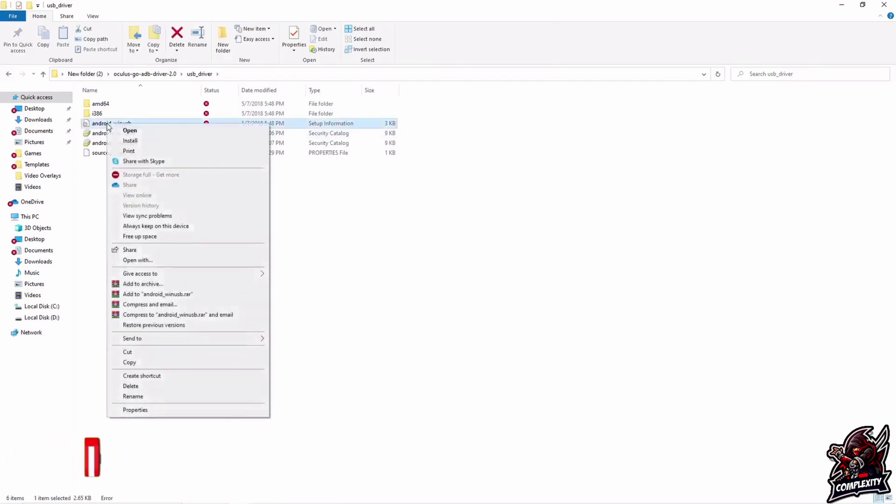
left_click(131, 142)
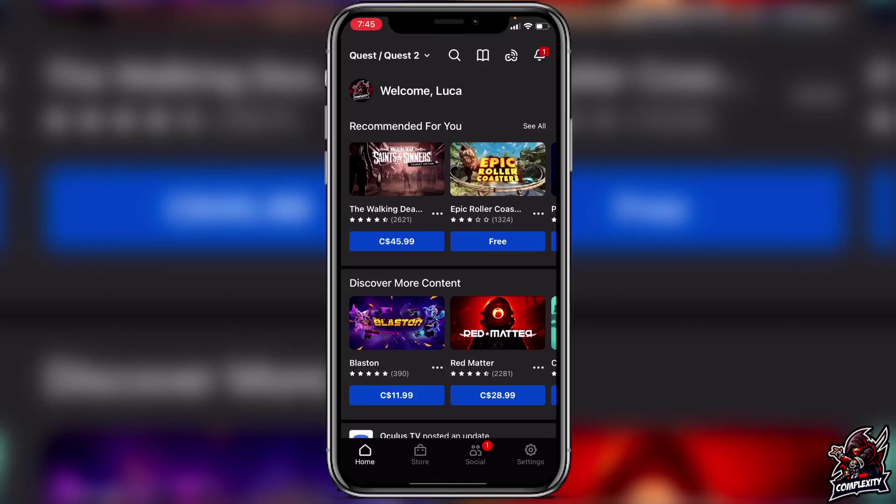
- Open More Settings for the Oculus Quest 2 under the app's Settings tab
left_click(530, 455)
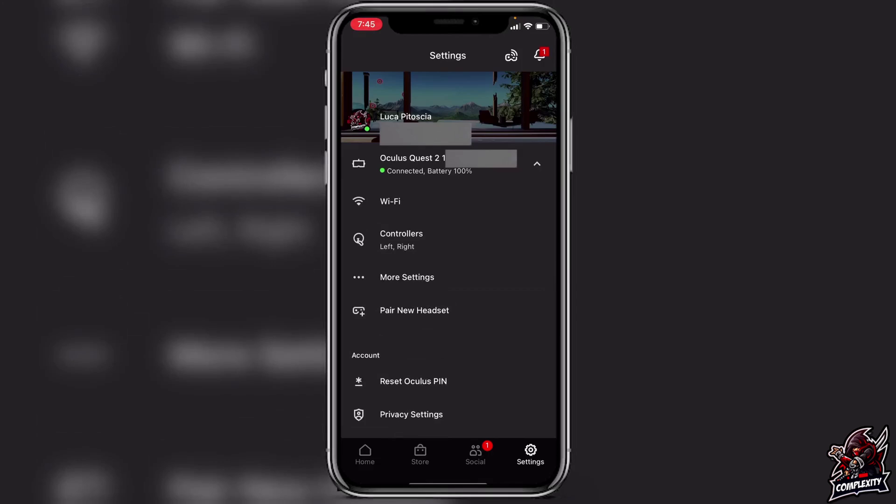
left_click(407, 277)
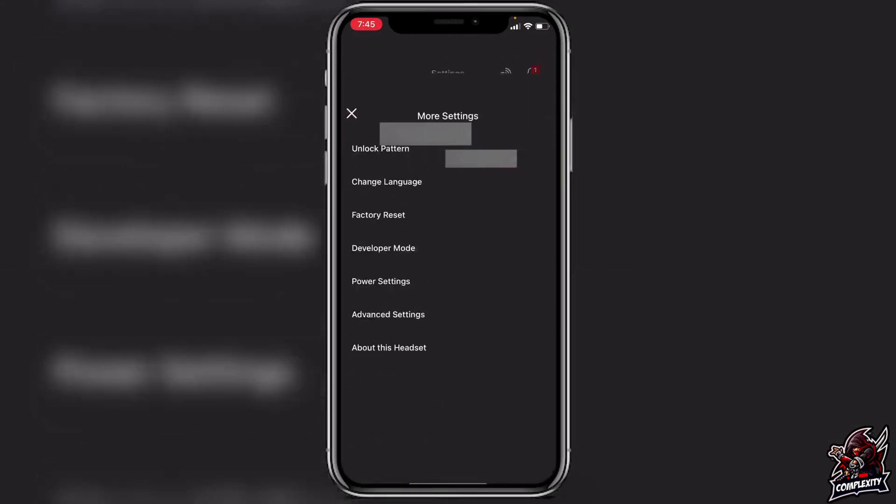
- Open the Developer Mode option in the Quest 2's More Settings
left_click(383, 187)
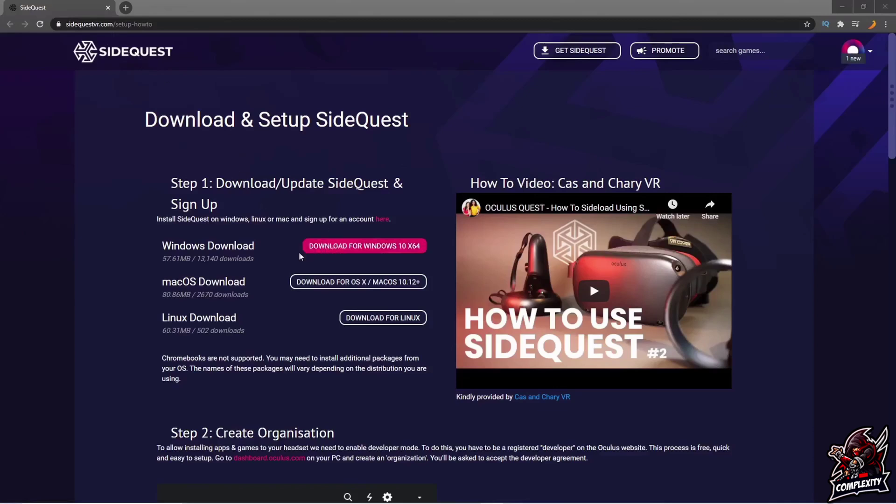
- Download the Windows 10 x64 SideQuest installer, run it, and finish setup launching SideQuest
left_click(335, 247)
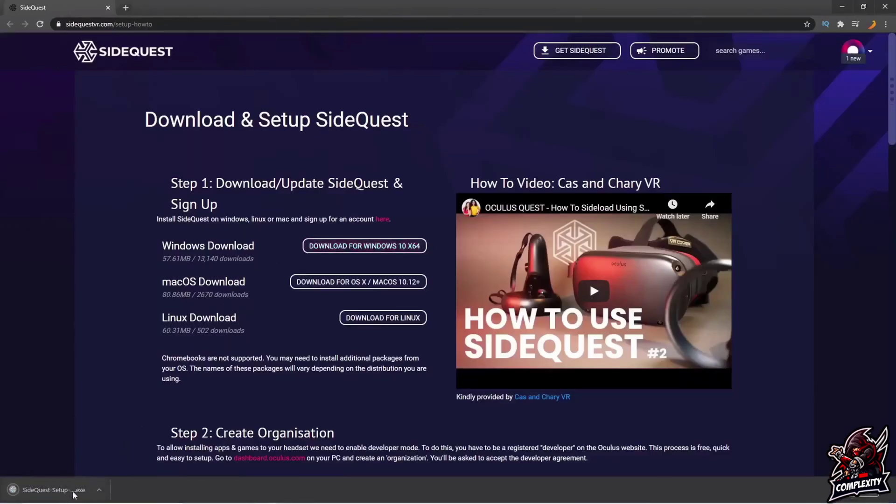
left_click(73, 493)
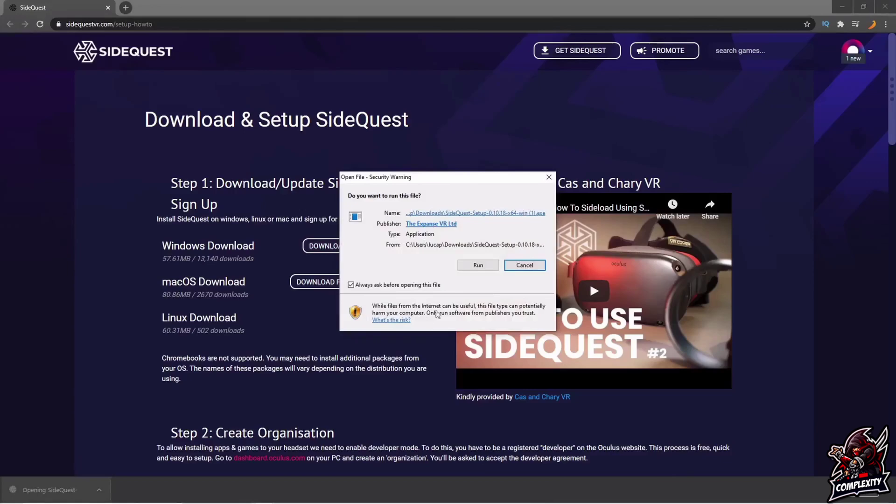
left_click(473, 268)
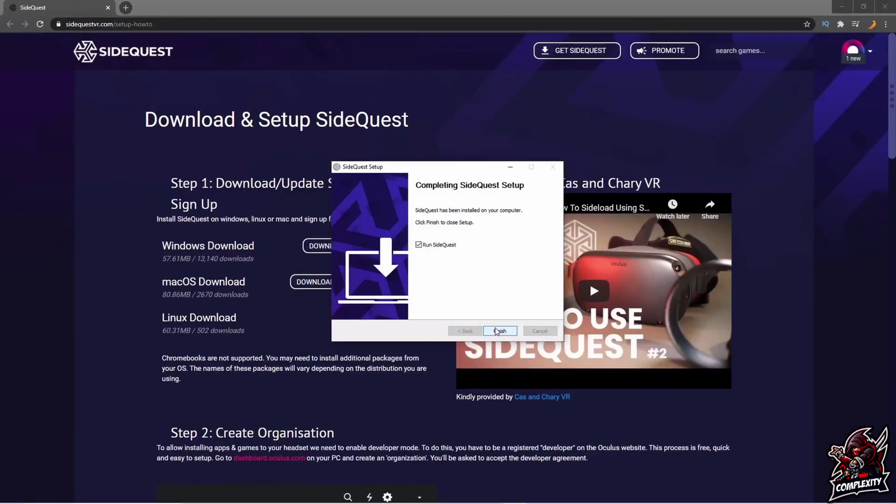
left_click(500, 332)
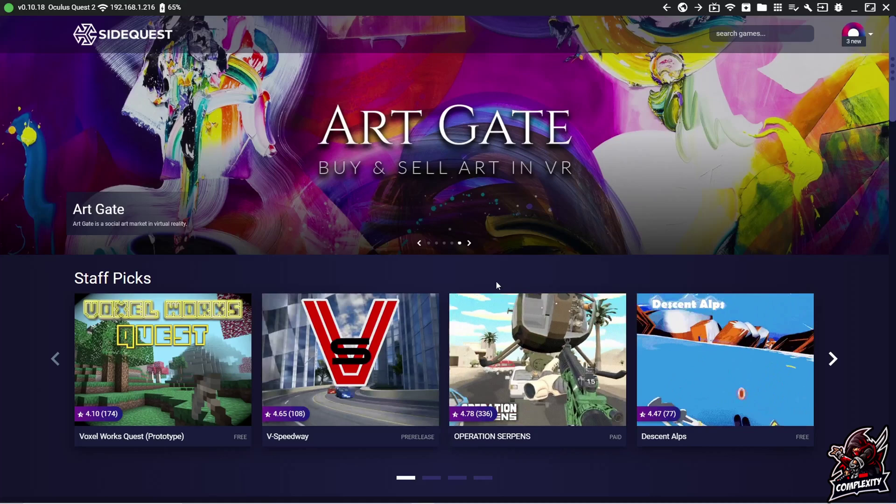
- Bring the bmbf.dev/stable Chrome window forward and scroll through the v1.13.0 release notes
mouse_move(325, 501)
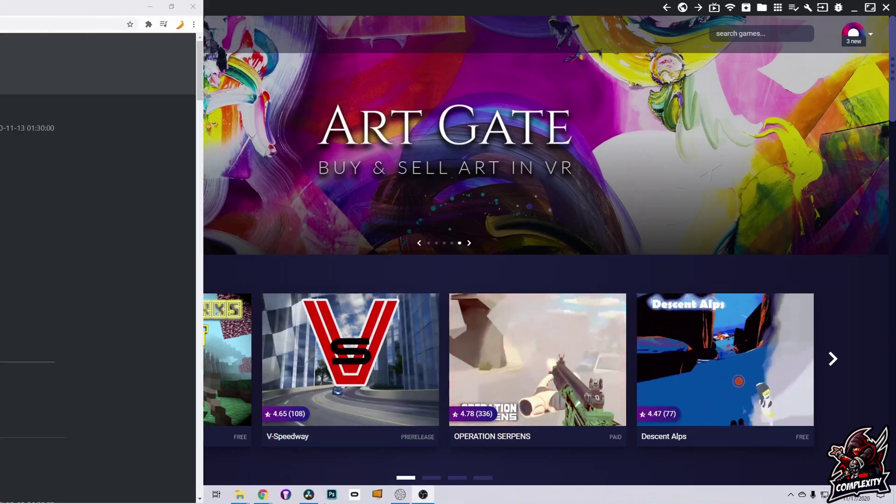
left_click(363, 225)
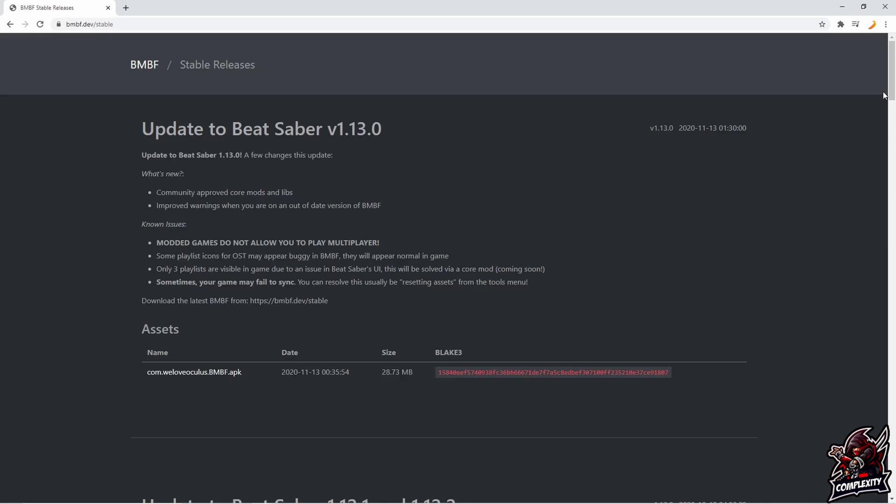
mouse_move(893, 84)
left_mouse_down()
mouse_move(876, 201)
mouse_move(887, 70)
left_mouse_up()
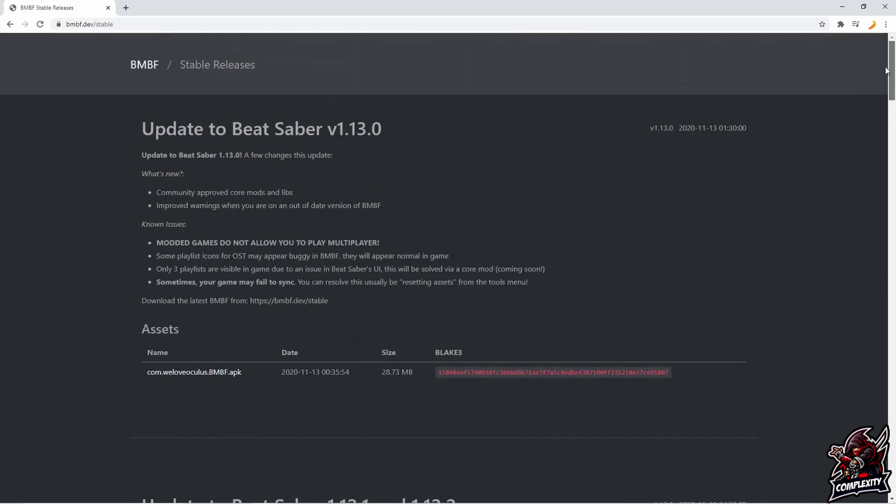
- Download com.weloveoculus.BMBF.apk and install it onto the Quest 2 through SideQuest
left_click(178, 374)
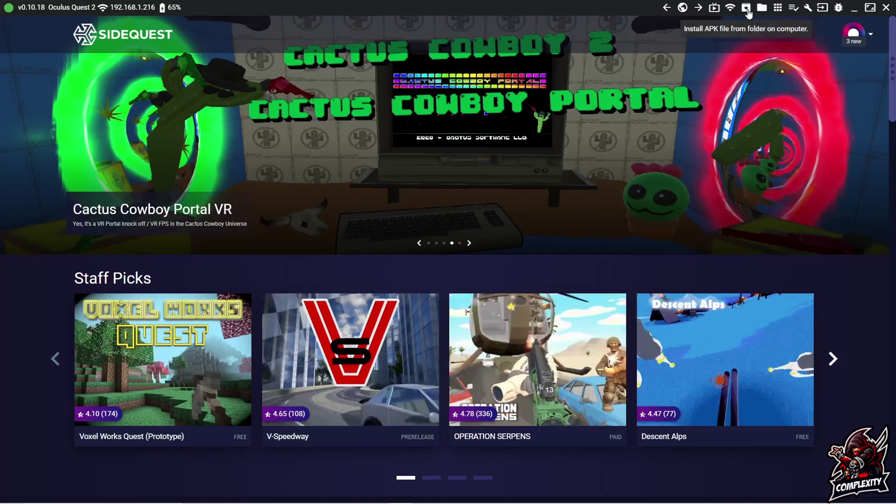
left_click(746, 8)
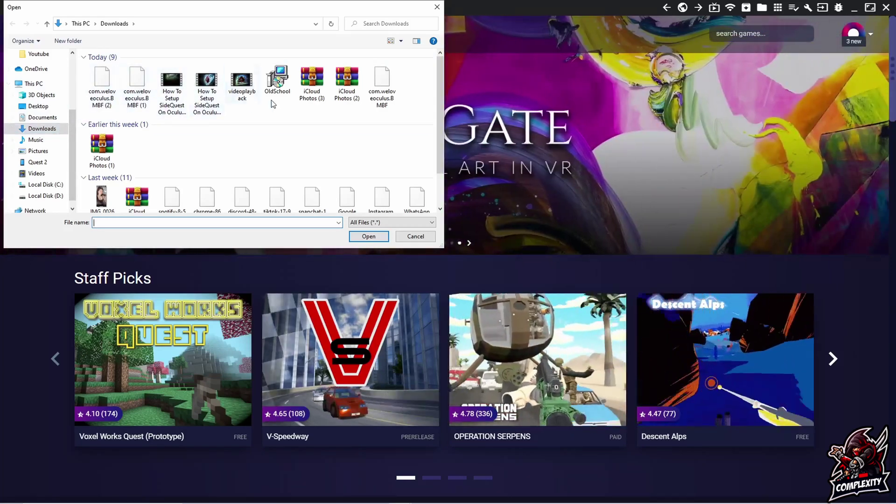
left_click(382, 89)
left_click(374, 234)
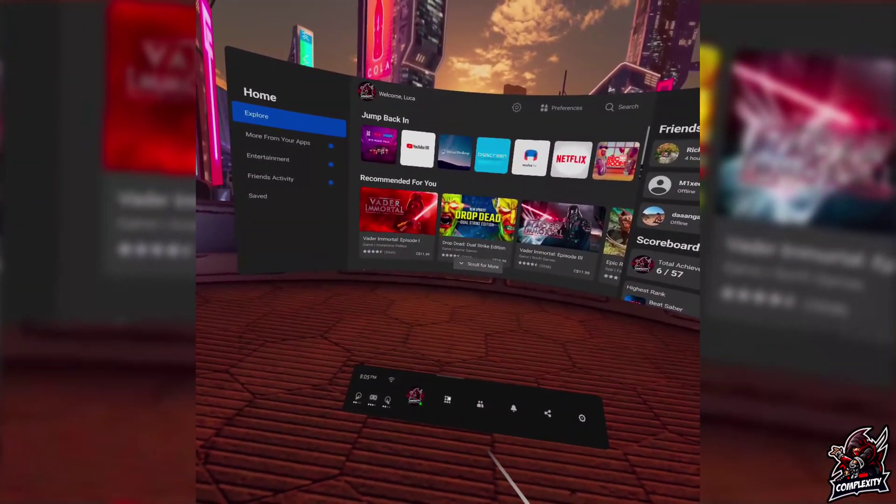
- Filter the Quest app library to Unknown Sources and launch BMBF
left_click(449, 401)
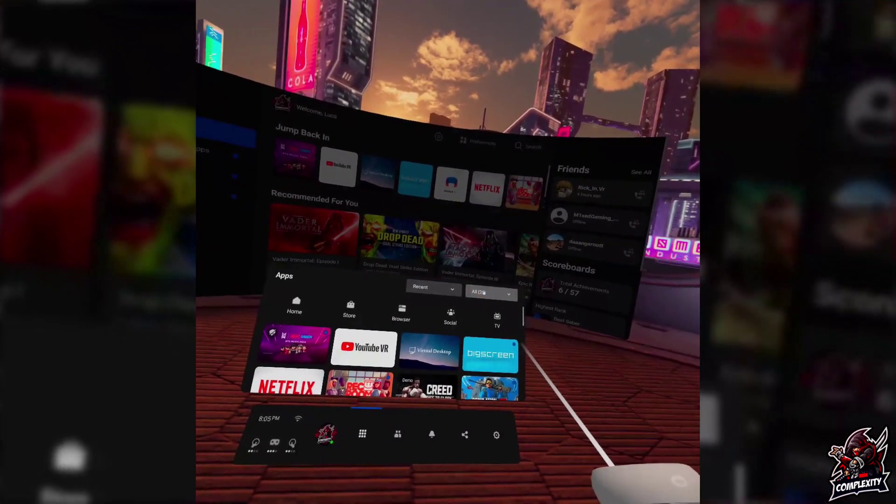
left_click(522, 283)
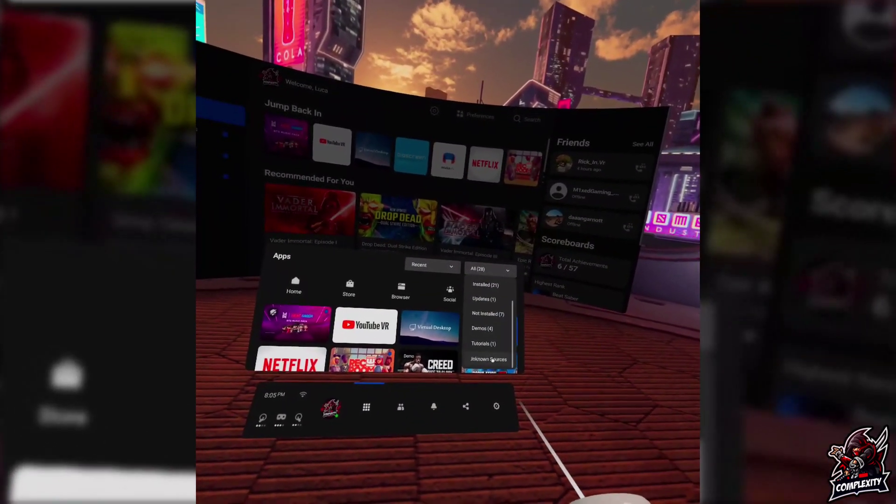
left_click(490, 380)
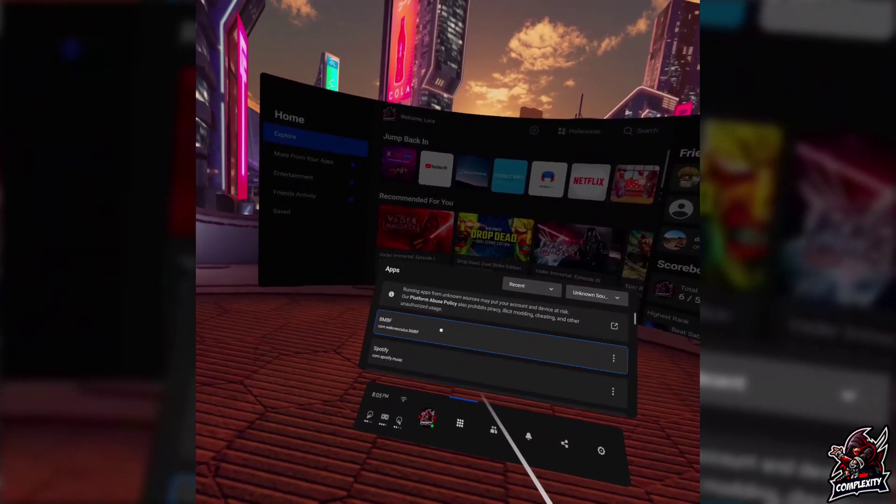
left_click(447, 335)
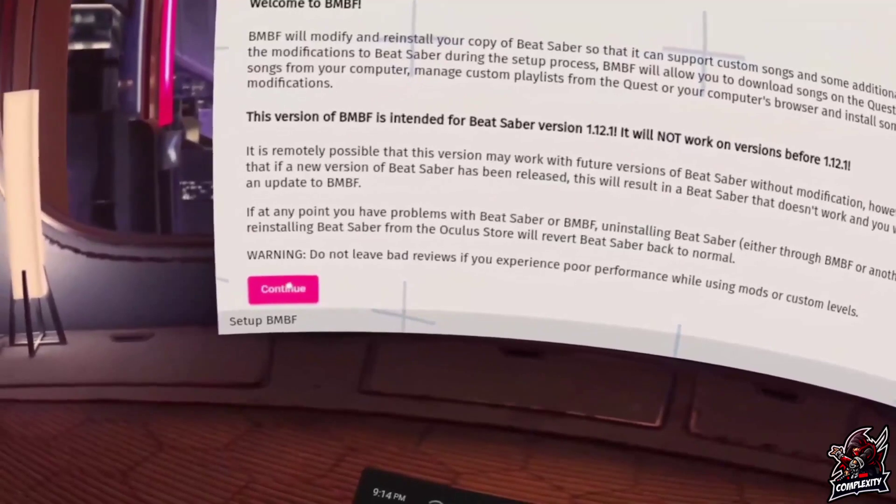
- Move past BMBF's introduction, patch Beat Saber for custom levels, and begin installing the modded game
left_click(290, 290)
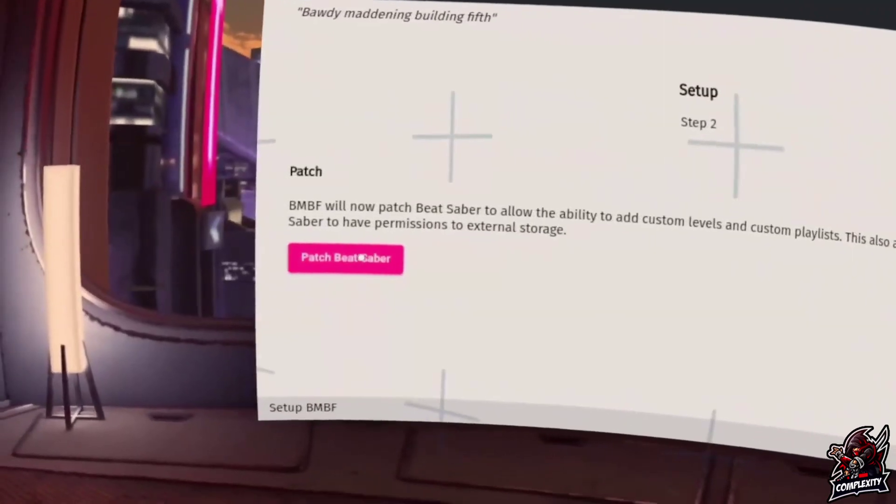
left_click(362, 258)
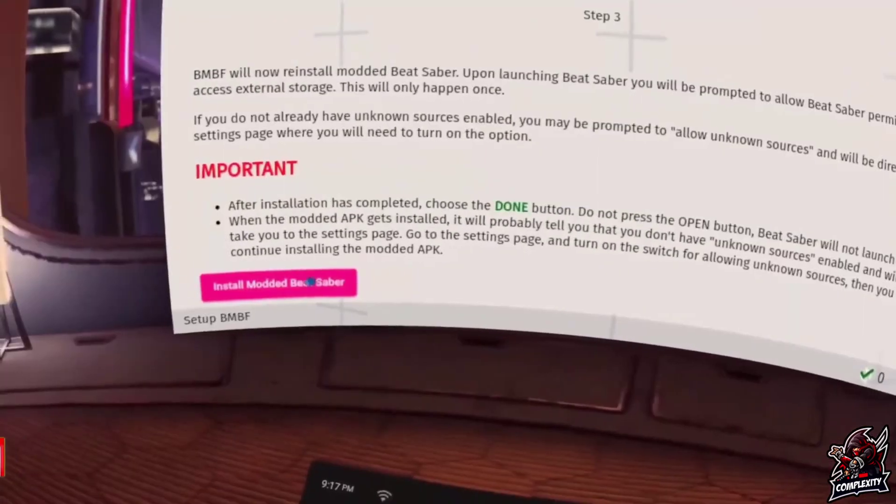
left_click(270, 340)
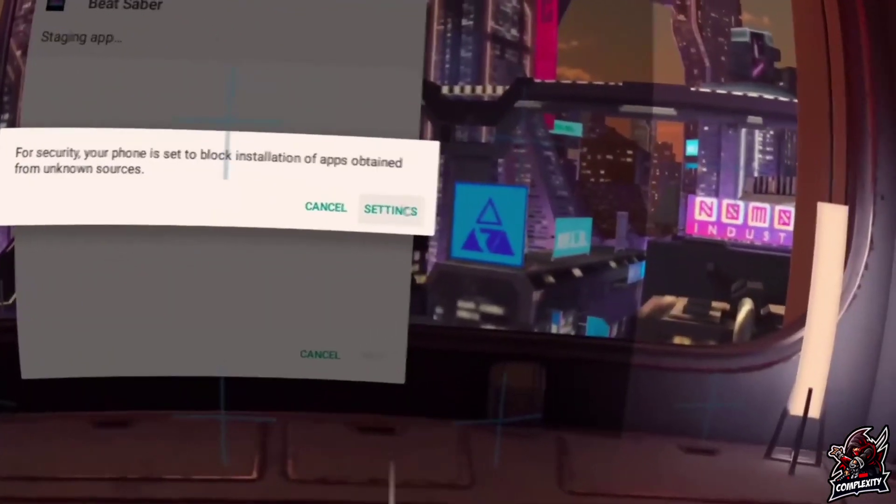
- Allow unknown-source installs in Quest settings, then install the modded Beat Saber and finish the installer
left_click(411, 208)
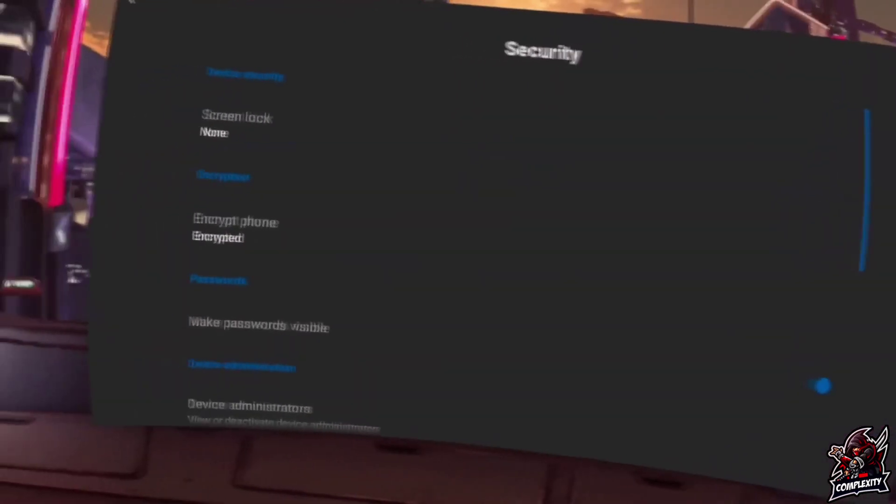
scroll(423, 254, "down", 8)
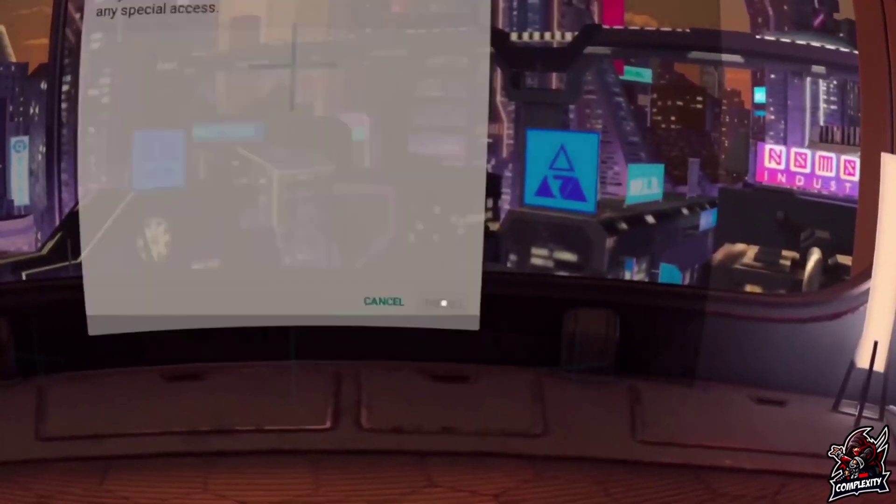
left_click(444, 304)
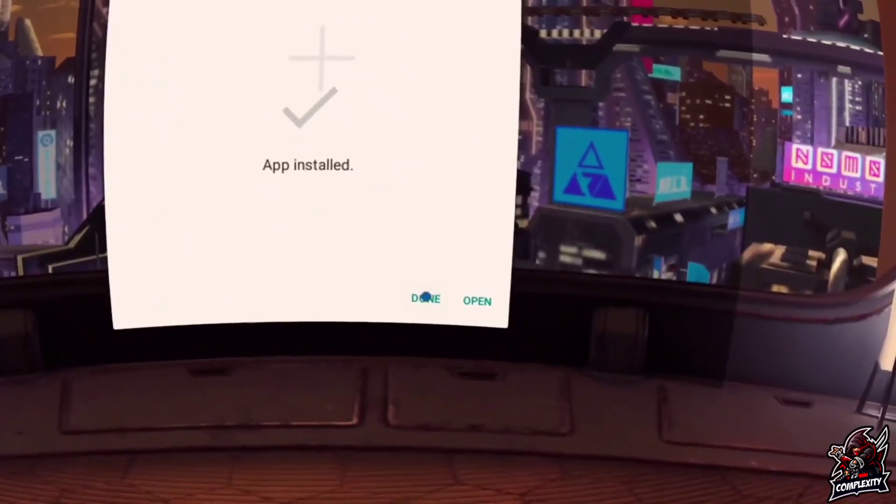
left_click(426, 298)
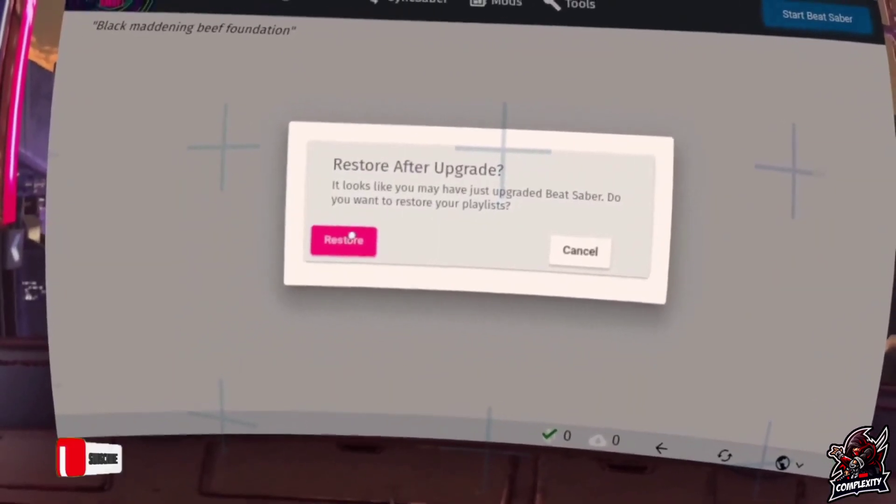
- Restore the playlists on BMBF's 'Restore After Upgrade?' prompt
left_click(352, 236)
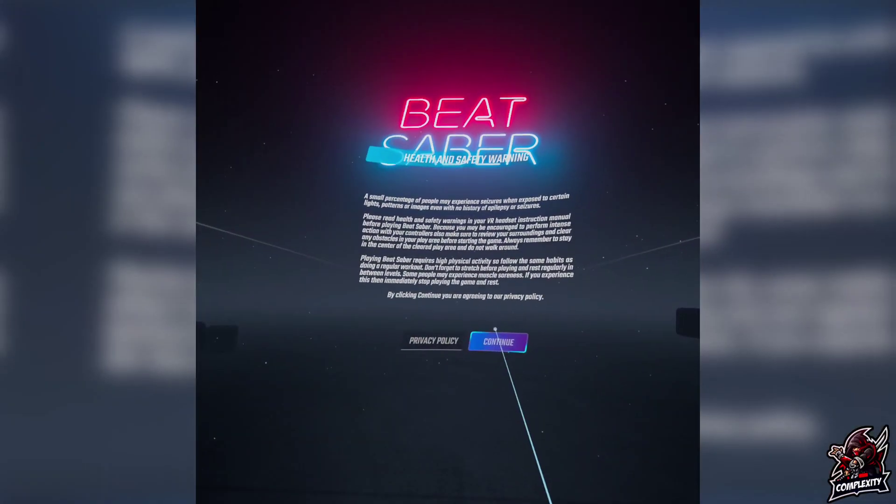
- Get past the health and safety warning and browse the Custom Songs pack, selecting Mr. Blue Sky
left_click(495, 330)
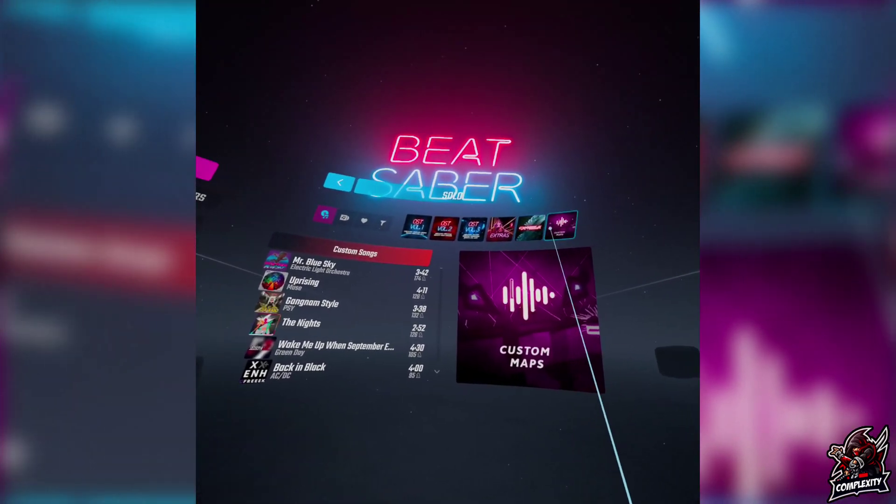
left_click(397, 275)
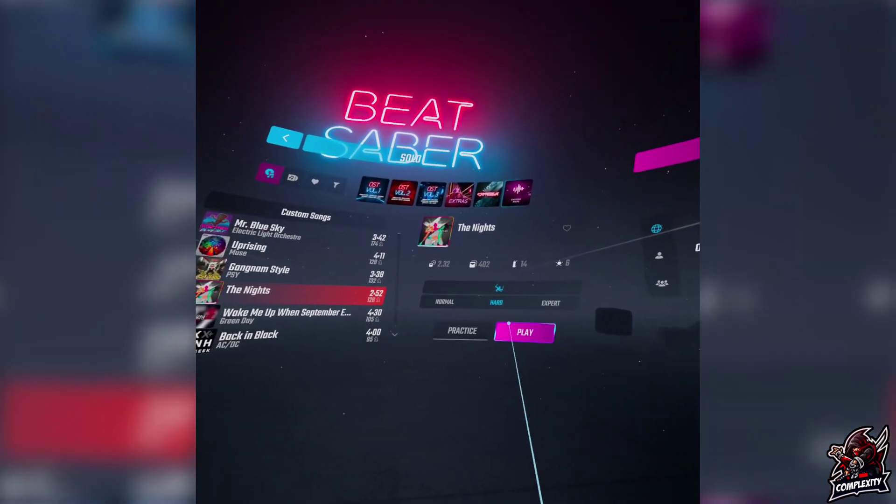
scroll(406, 334, "down", 6)
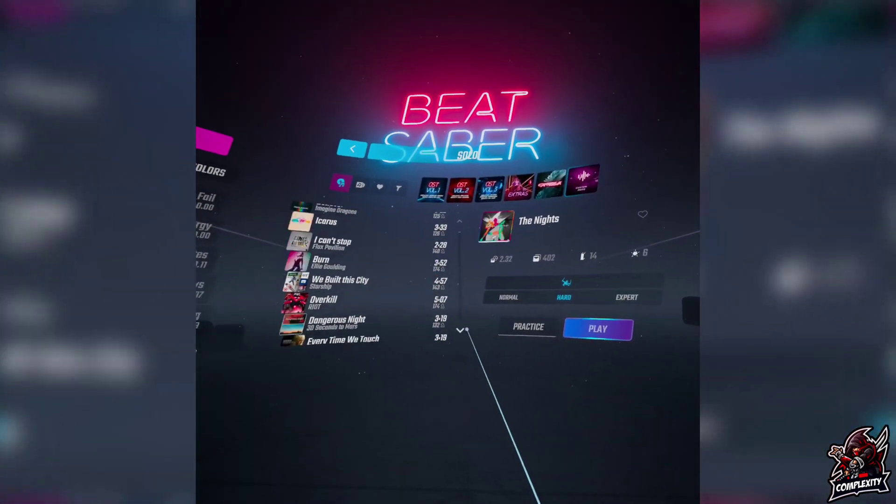
scroll(531, 343, "down", 4)
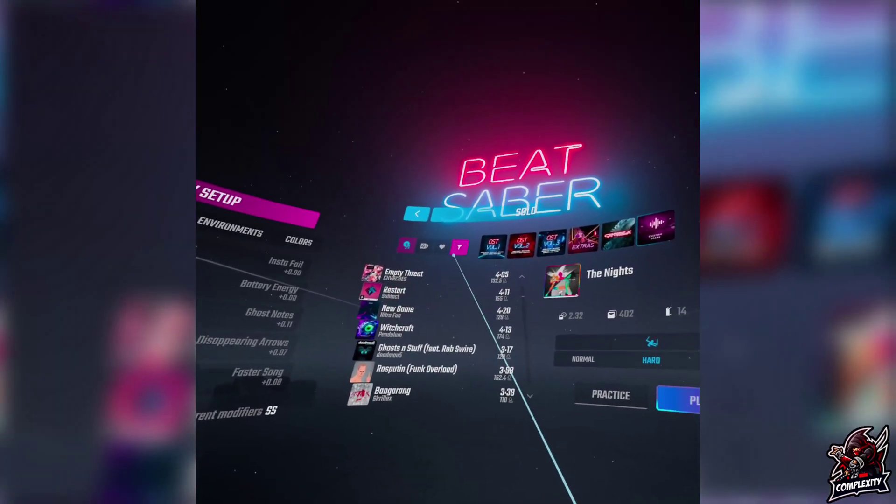
- Bring up song filtering, jump the list to the R songs, then open and dismiss the search keyboard
left_click(461, 248)
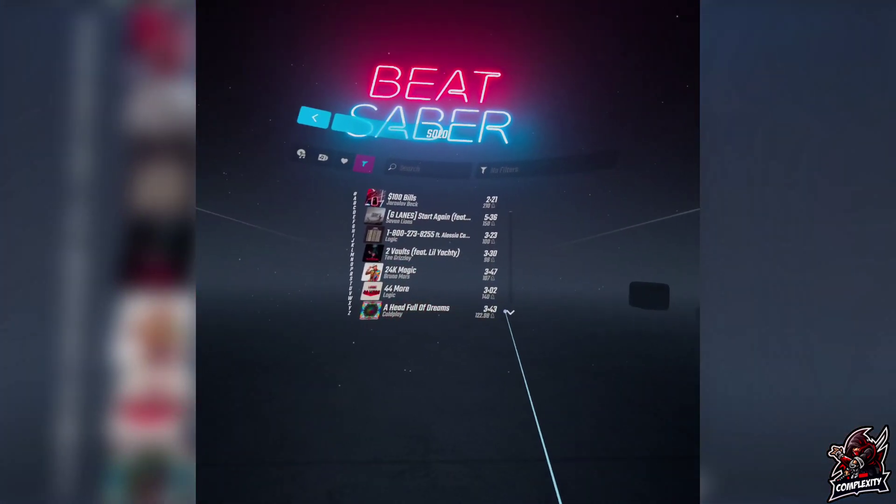
scroll(524, 316, "down", 2)
left_click(451, 293)
left_click(449, 319)
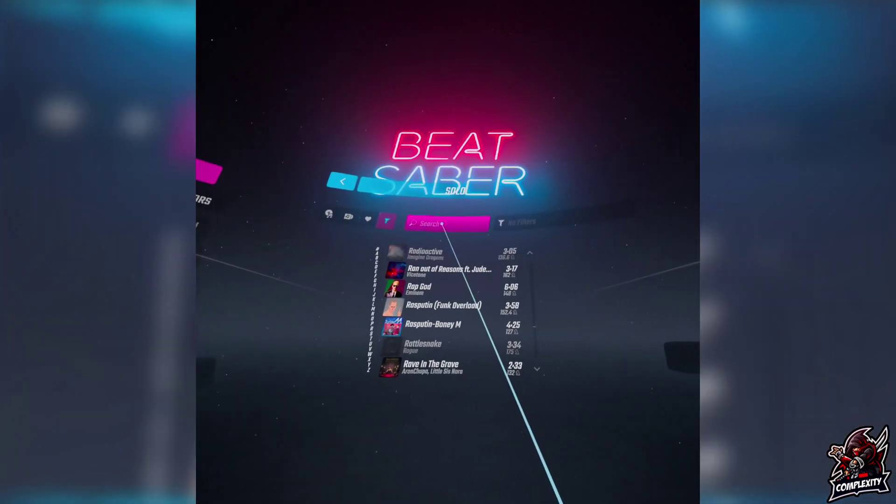
left_click(444, 224)
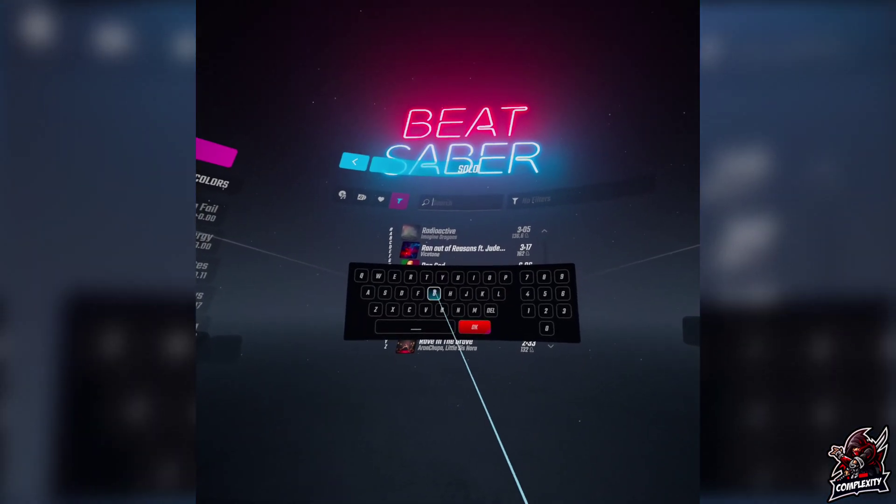
left_click(532, 364)
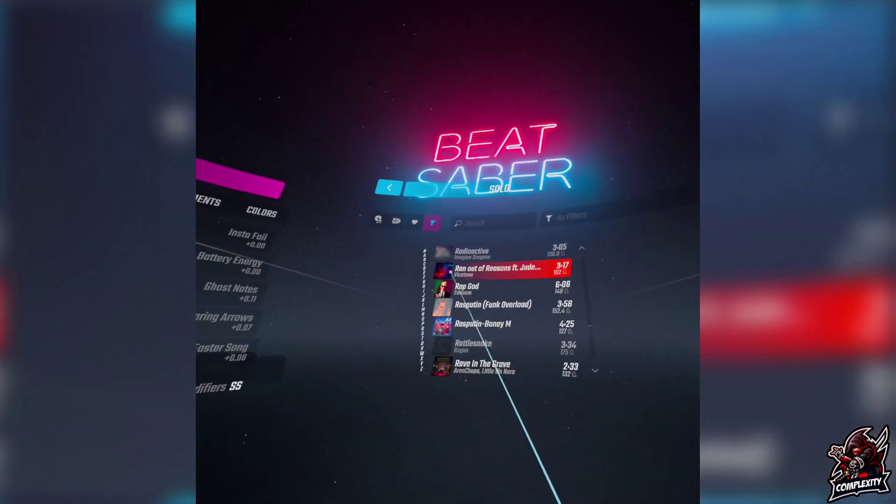